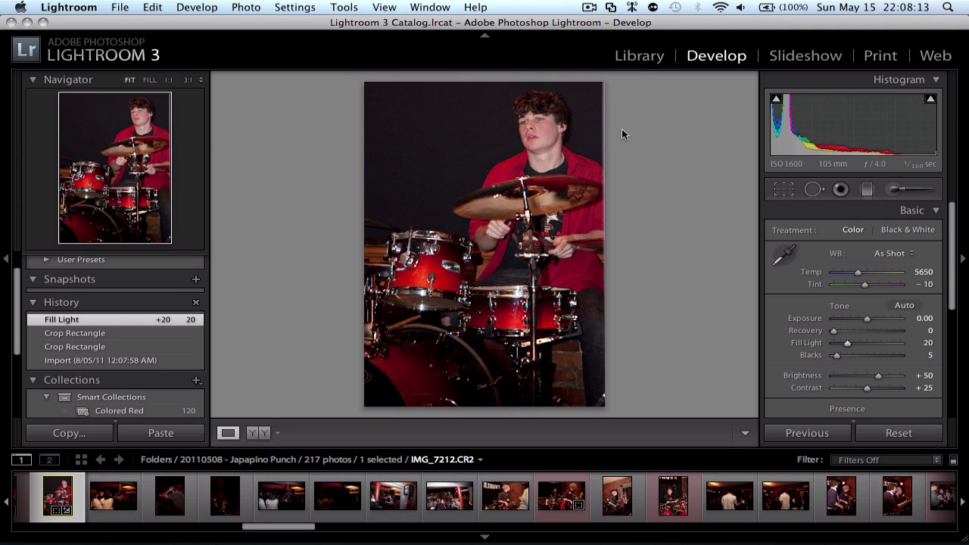
Step: Switch from Develop to the Library module showing photo IMG_7212.CR2
{"action": "left_click", "coordinate": [640, 59]}
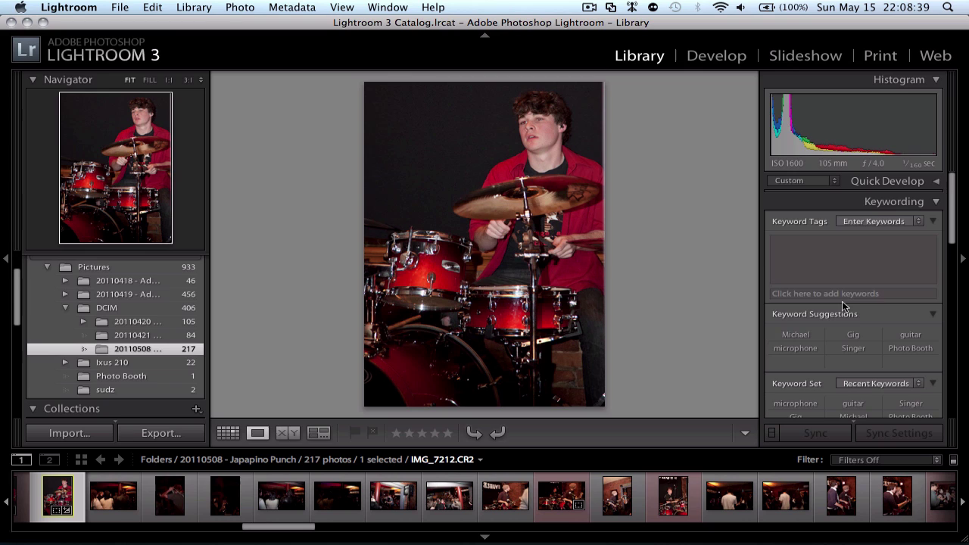
Step: Add the keyword Drummer, then the suggested Gig keyword, to IMG_7212.CR2
{"action": "left_click", "coordinate": [846, 294]}
{"action": "type", "text": "Dri"}
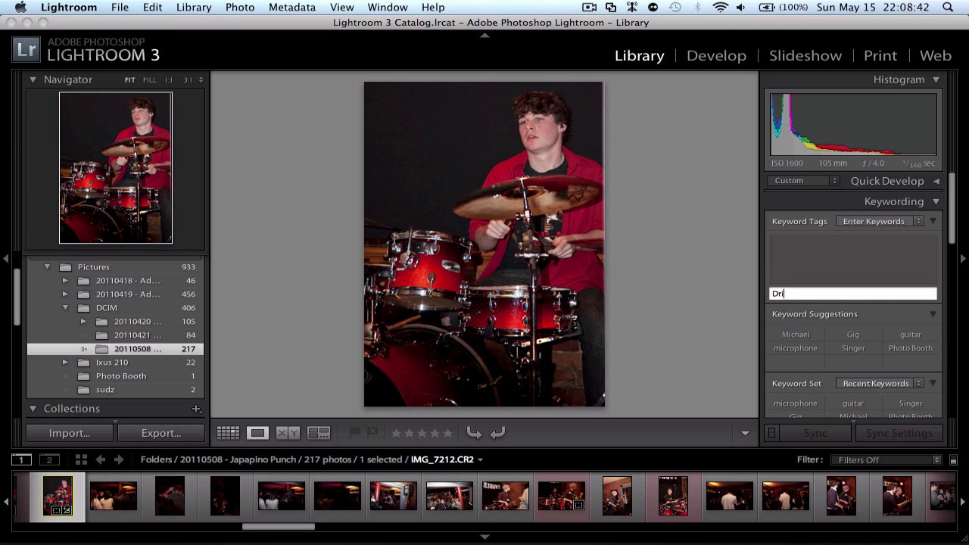
{"action": "key", "text": "BackSpace"}
{"action": "type", "text": "ummer"}
{"action": "key", "text": "Return"}
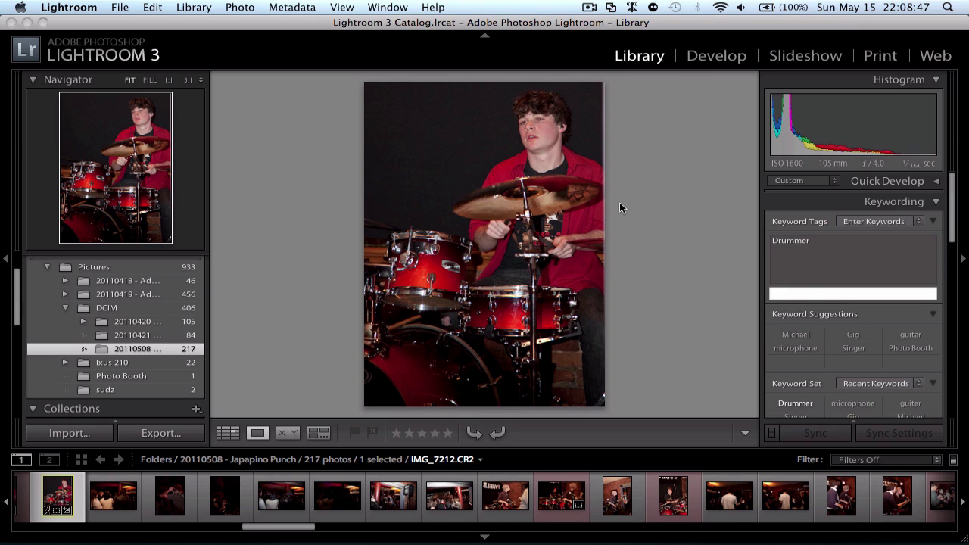
{"action": "left_click", "coordinate": [842, 334]}
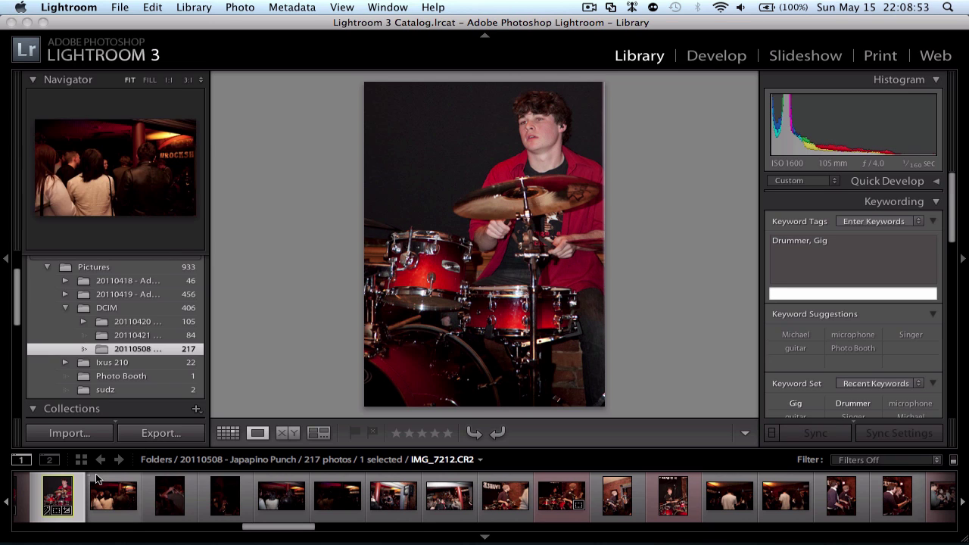
Step: Export the drummer photo from the filmstrip with the Web Export preset as IMG_7212.jpg
{"action": "right_click", "coordinate": [53, 500]}
{"action": "mouse_move", "coordinate": [151, 489]}
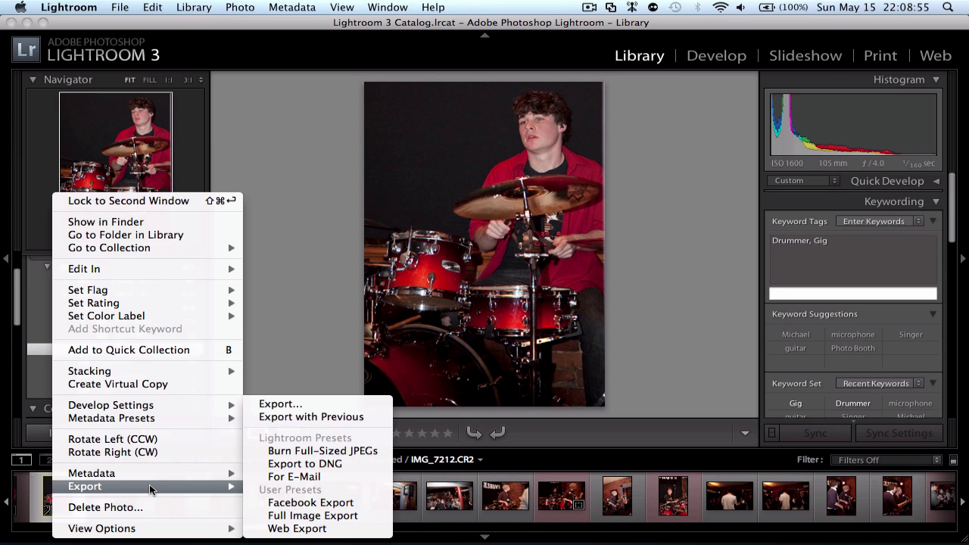
{"action": "left_click", "coordinate": [323, 529]}
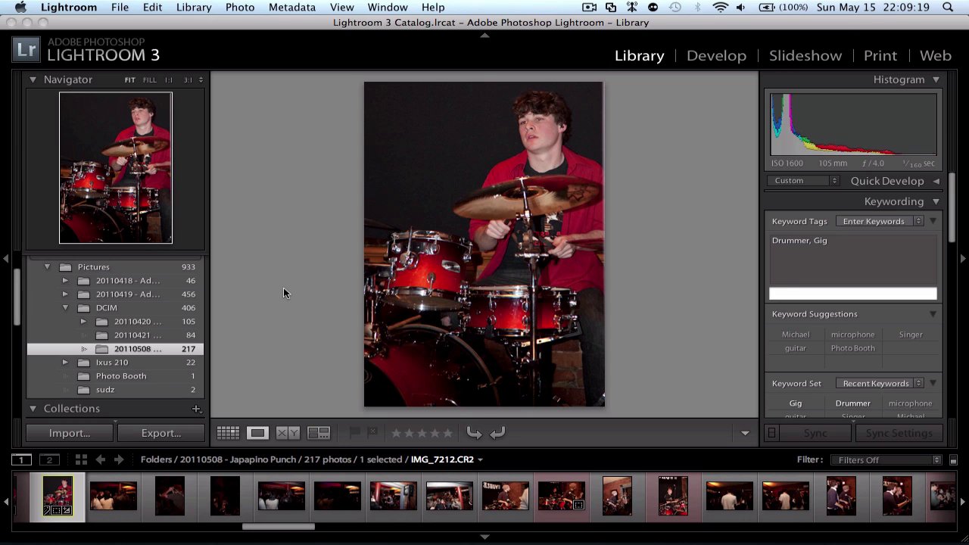
Step: In Firefox, open Upload Photos for the Jalapino Punch gallery
{"action": "key", "text": "super+Tab"}
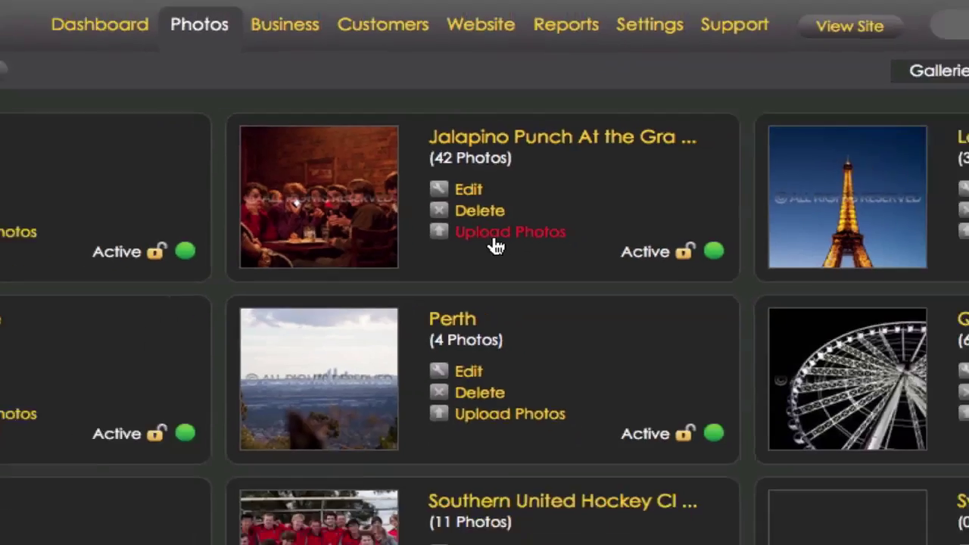
{"action": "left_click", "coordinate": [500, 265]}
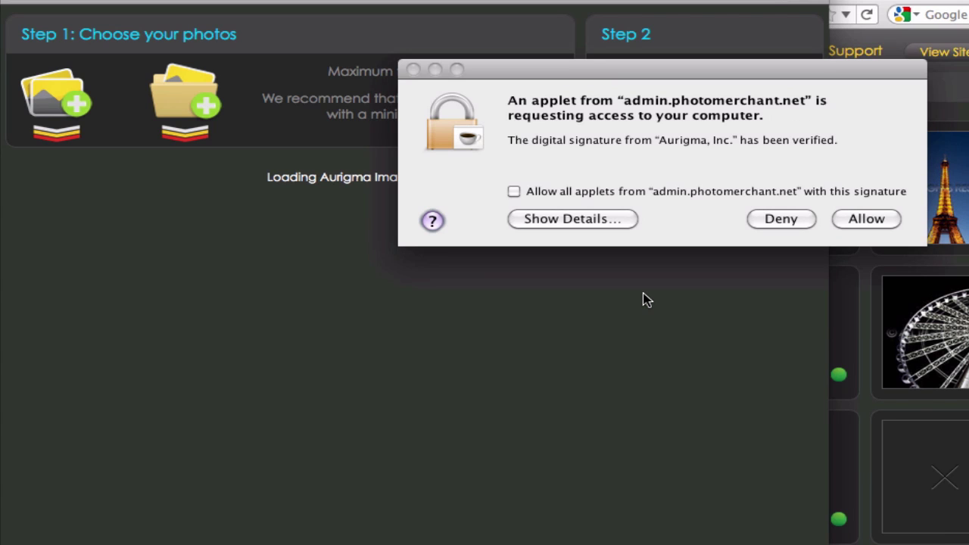
Step: Allow the applet, add IMG_7212.jpg from DCIM > 20110508 – Japapino Punch > Exports, and upload it
{"action": "left_click", "coordinate": [854, 218]}
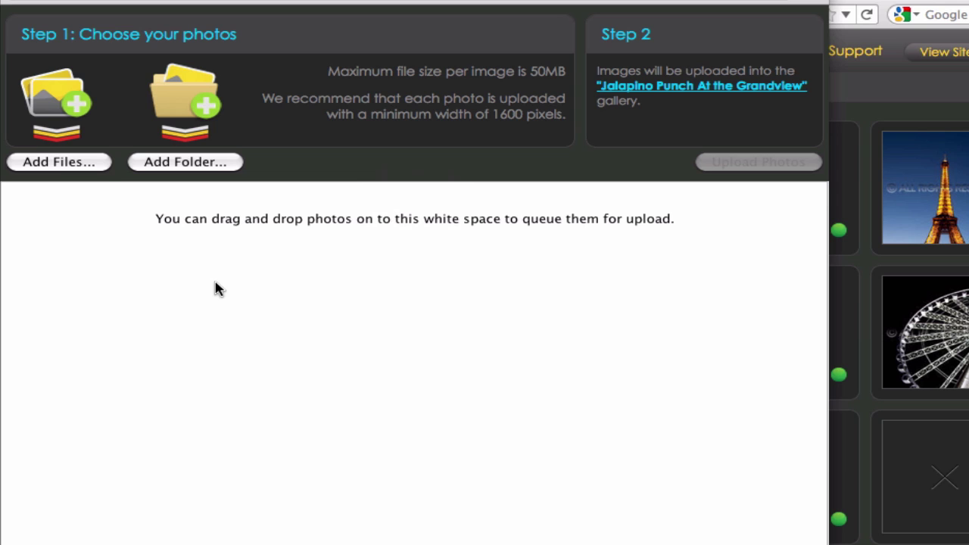
{"action": "left_click", "coordinate": [36, 162]}
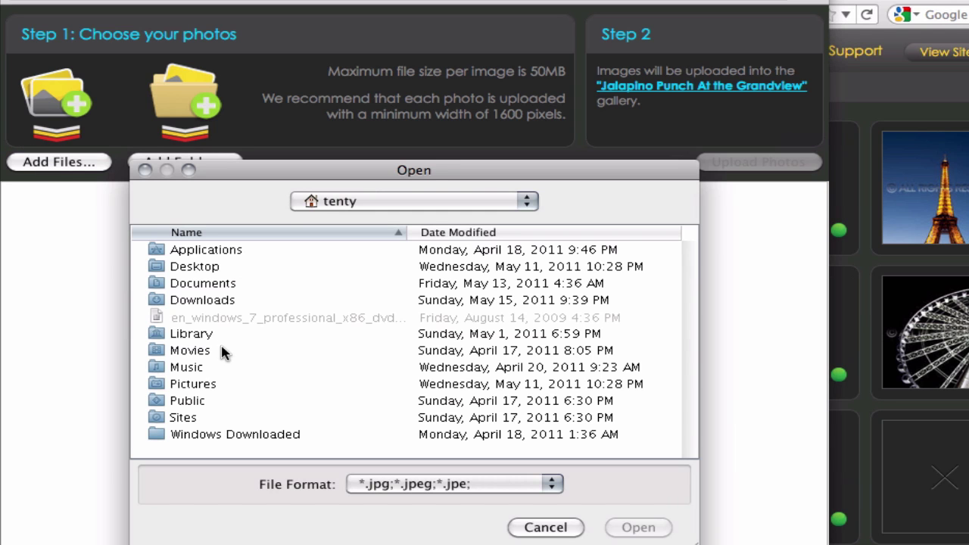
{"action": "left_click", "coordinate": [204, 386]}
{"action": "double_click", "coordinate": [204, 385]}
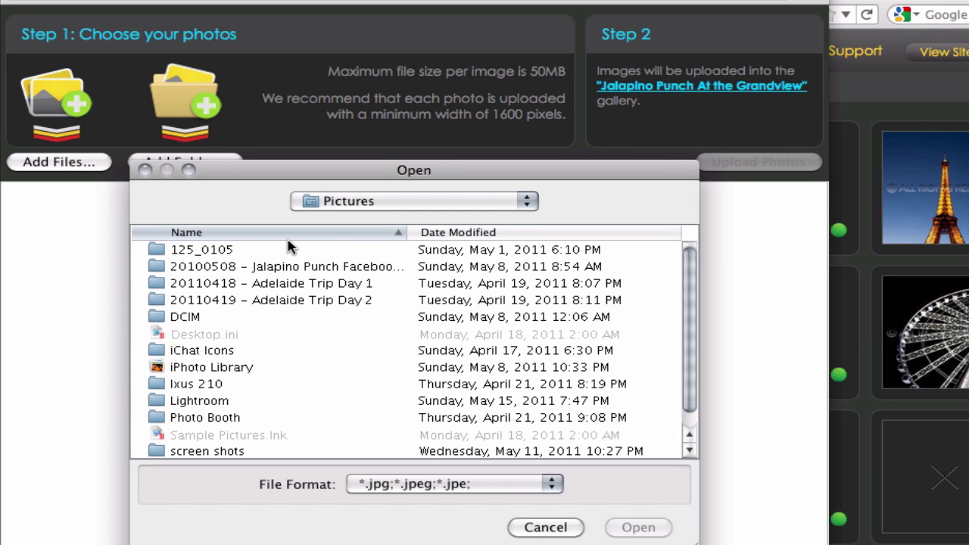
{"action": "double_click", "coordinate": [291, 309]}
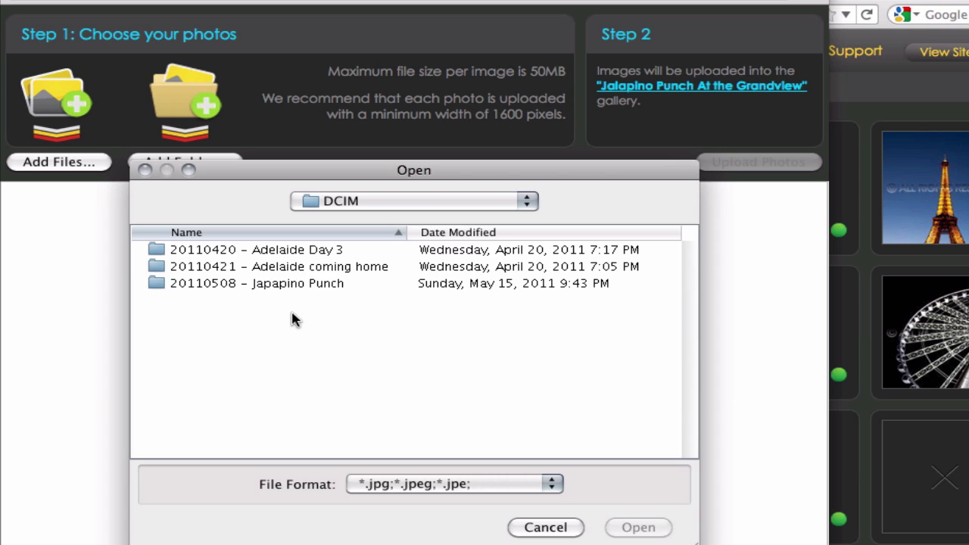
{"action": "double_click", "coordinate": [330, 285]}
{"action": "double_click", "coordinate": [295, 252]}
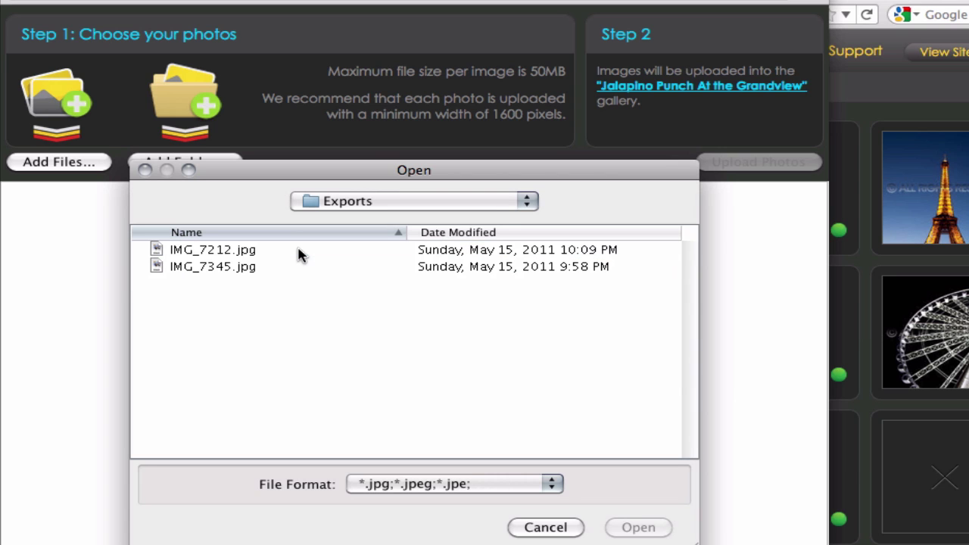
{"action": "key", "text": "super+a"}
{"action": "key", "text": "Return"}
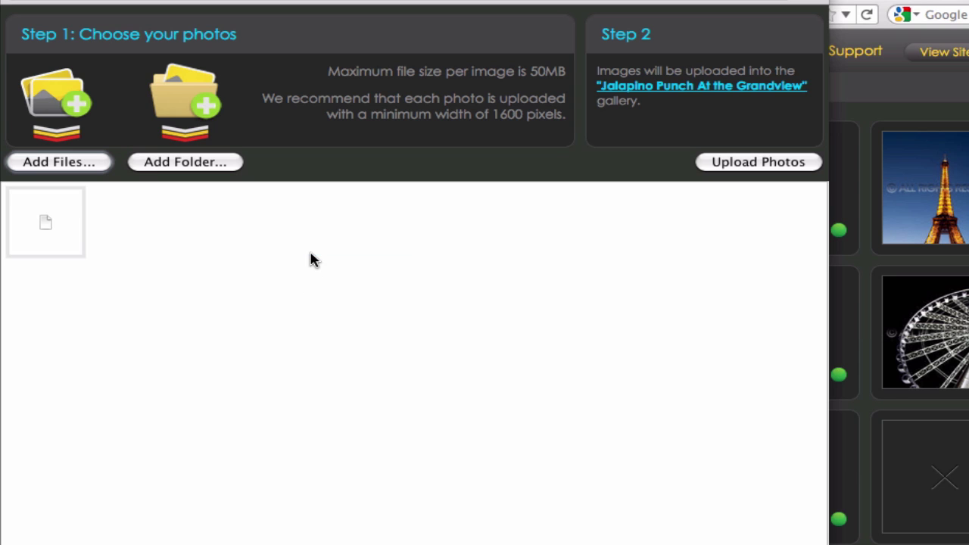
{"action": "left_click", "coordinate": [709, 163]}
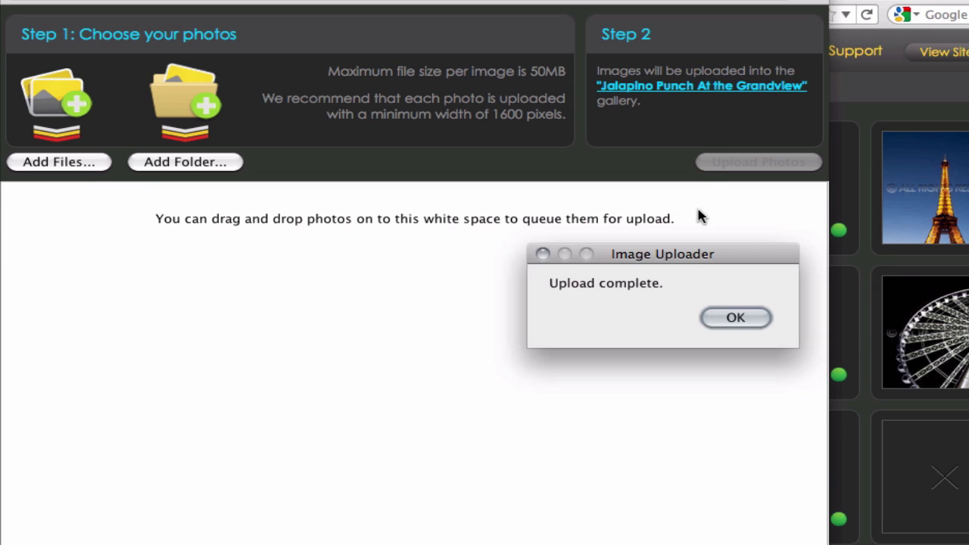
Step: Dismiss the upload notice, view the Photos galleries overview, then switch to the Lomo Vision tab
{"action": "left_click", "coordinate": [731, 318]}
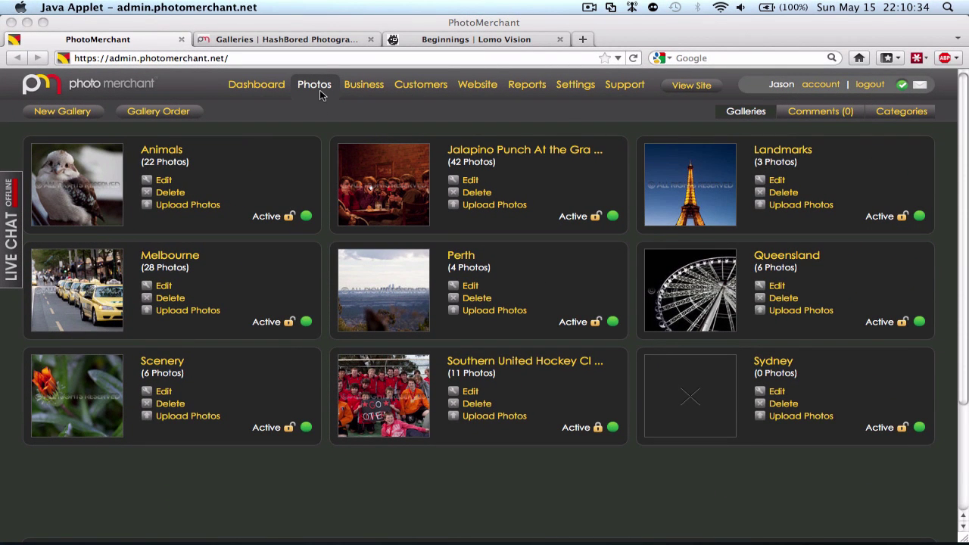
{"action": "left_click", "coordinate": [320, 89]}
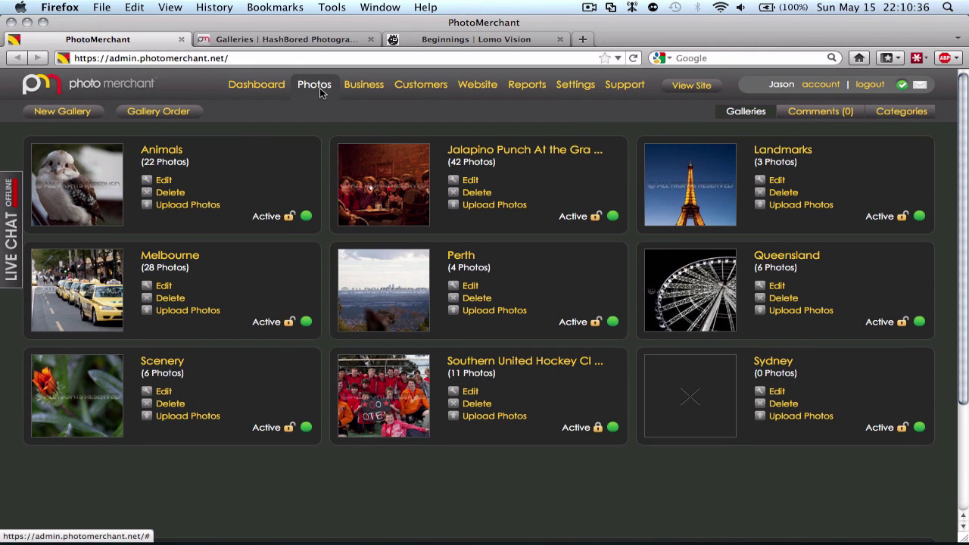
{"action": "left_click", "coordinate": [319, 88]}
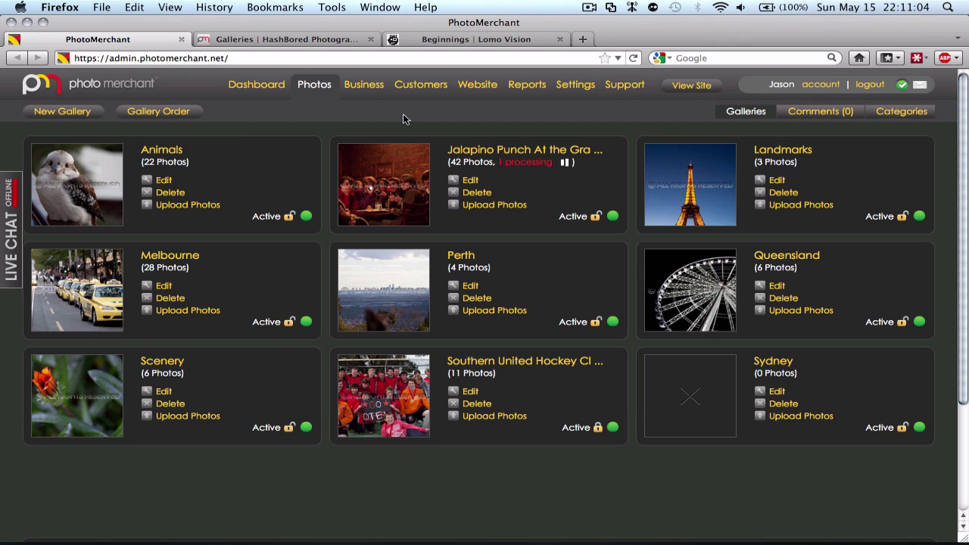
{"action": "left_click", "coordinate": [464, 44]}
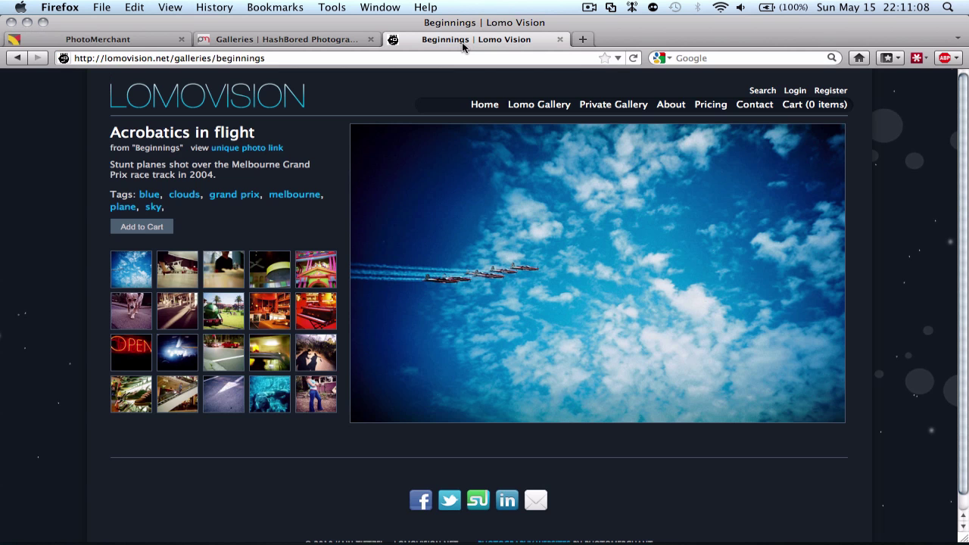
Step: Filter Lomo Vision's Beginnings photos by the blue tag, then clear that filter
{"action": "left_click", "coordinate": [149, 195]}
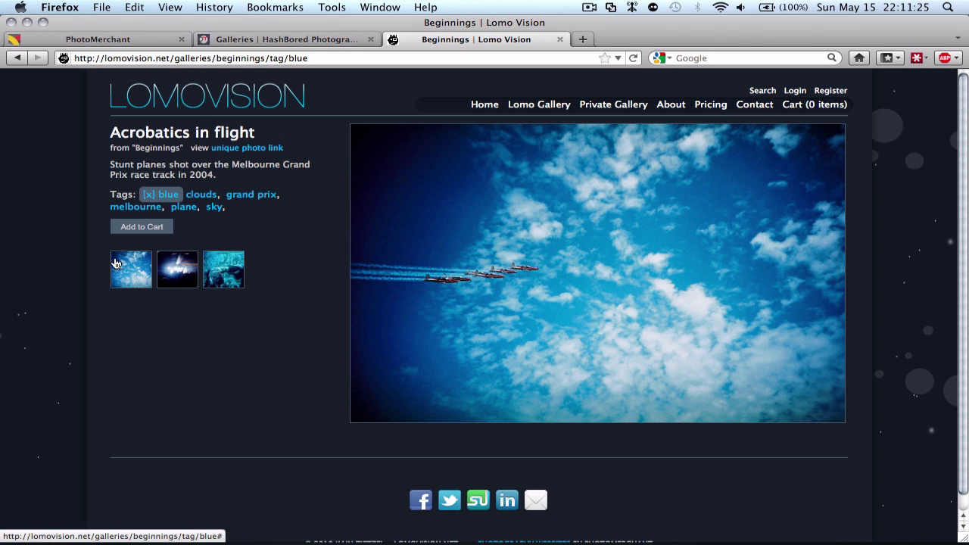
{"action": "left_click", "coordinate": [149, 200]}
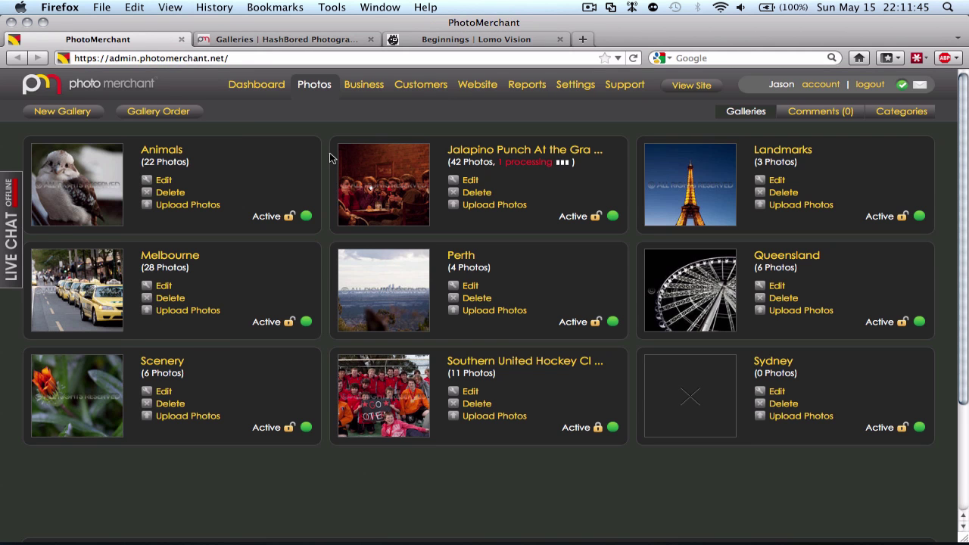
Step: Open the Jalapino Punch gallery and filter its photos by the drummer tag
{"action": "left_click", "coordinate": [386, 189]}
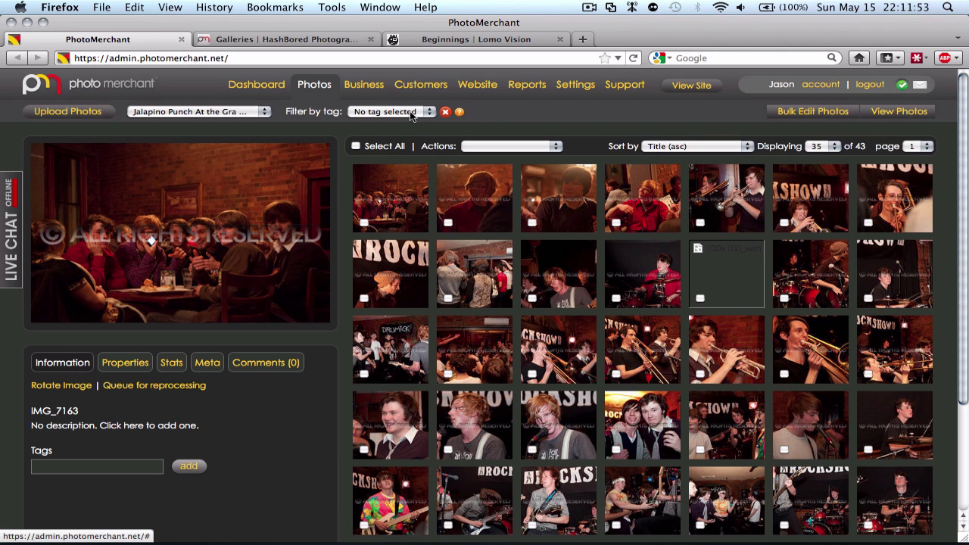
{"action": "left_click", "coordinate": [411, 113]}
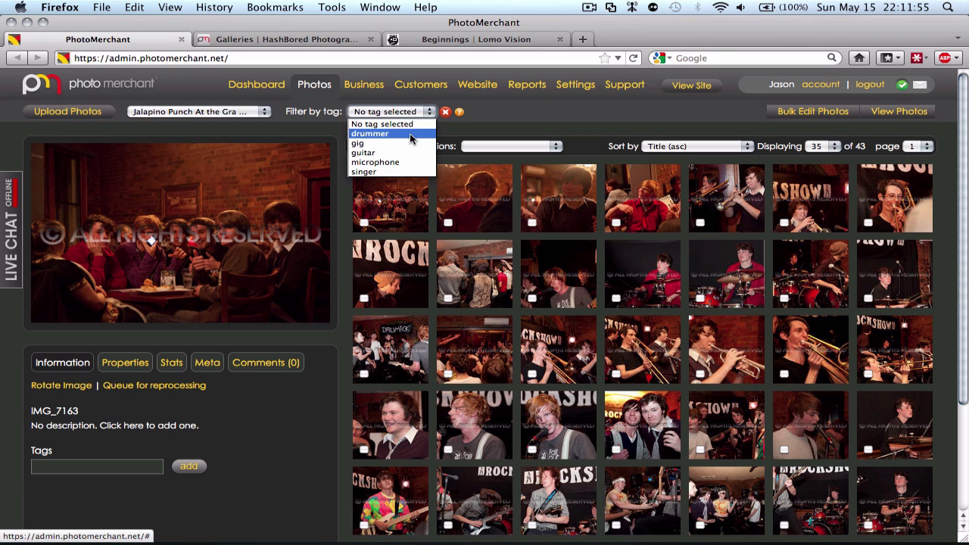
{"action": "left_click", "coordinate": [410, 133]}
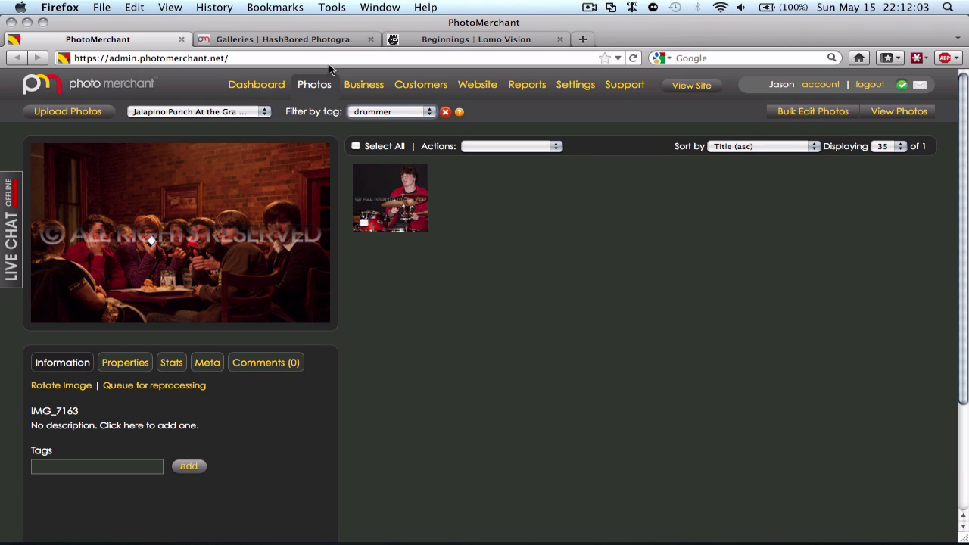
Step: Open the public Jalapino Punch At the Grandview gallery on HashBored and go to page 2
{"action": "left_click", "coordinate": [333, 40]}
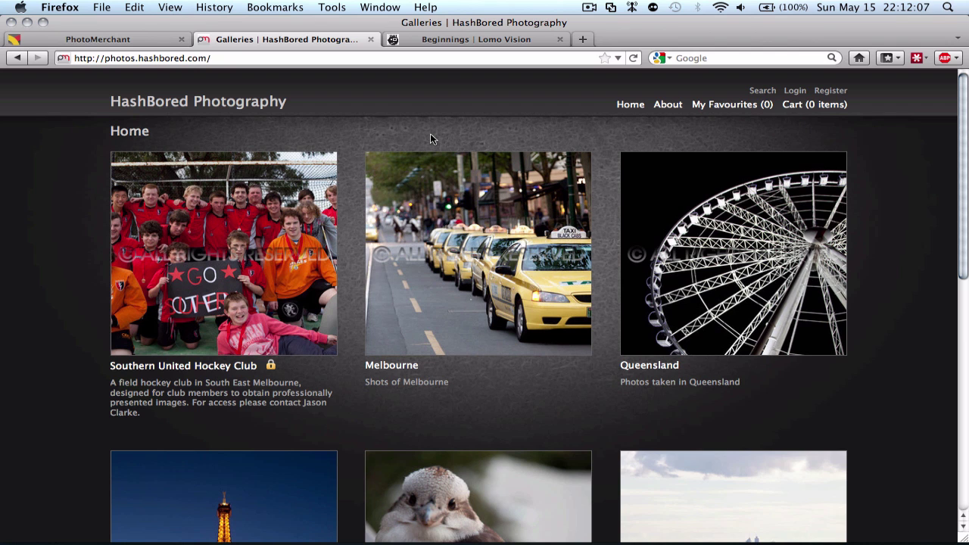
{"action": "scroll", "coordinate": [430, 139], "scroll_direction": "down", "scroll_amount": 7}
{"action": "left_click", "coordinate": [483, 309]}
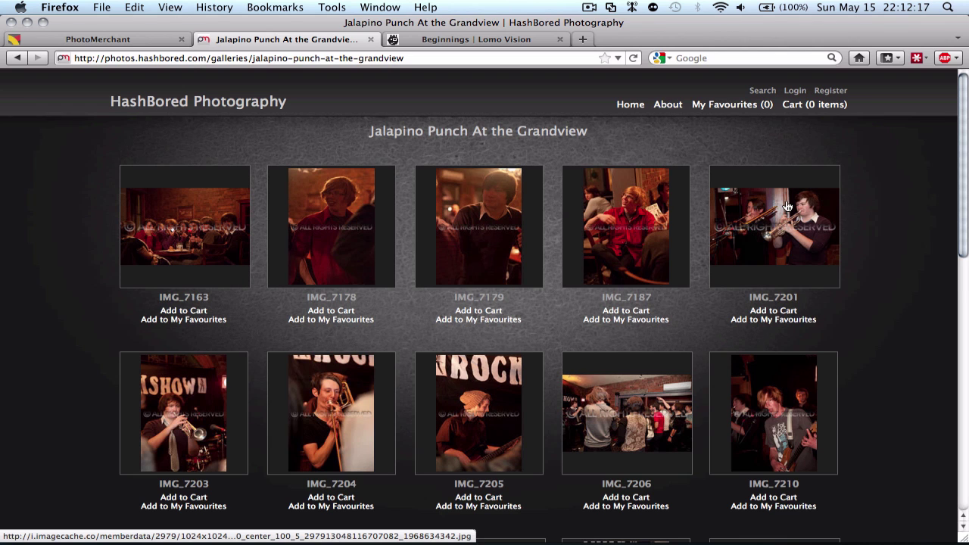
{"action": "scroll", "coordinate": [694, 198], "scroll_direction": "down", "scroll_amount": 10}
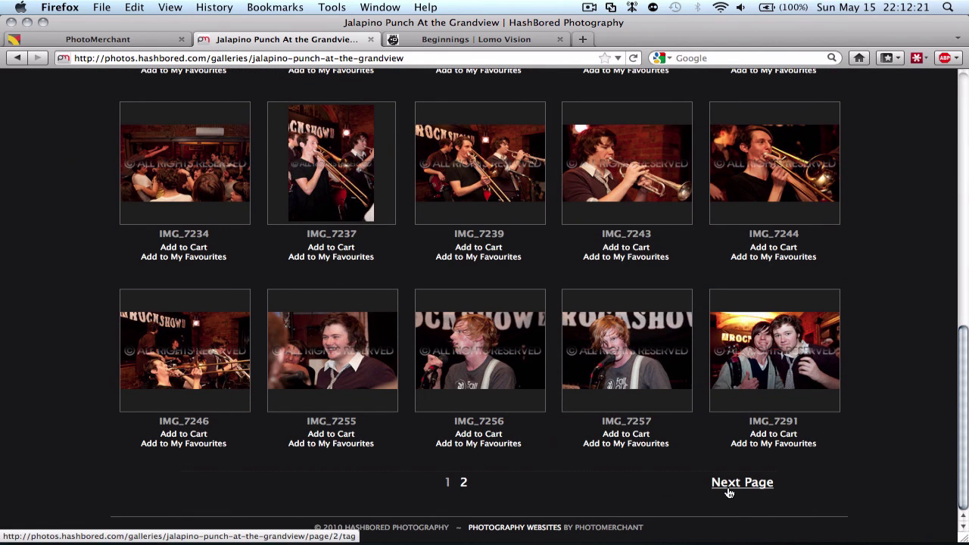
{"action": "left_click", "coordinate": [727, 483]}
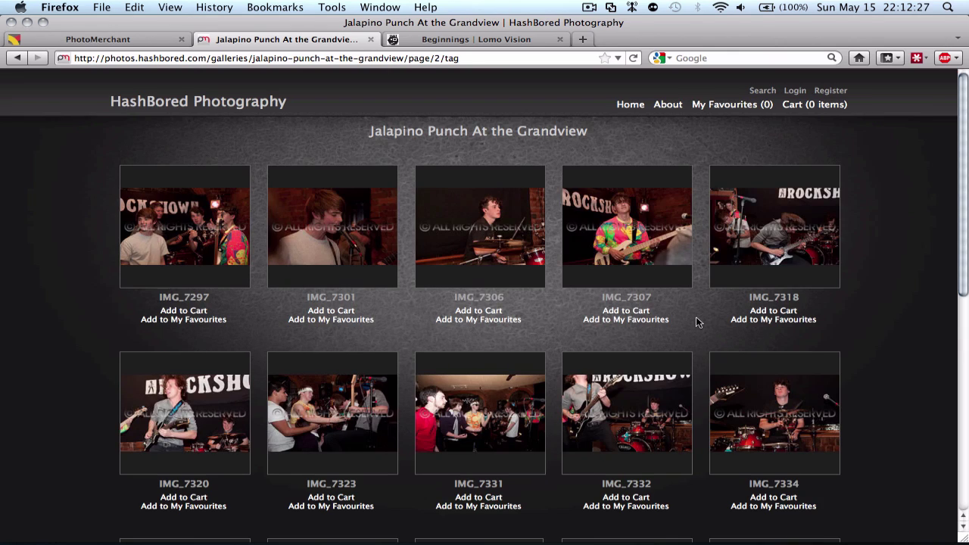
{"action": "scroll", "coordinate": [697, 323], "scroll_direction": "down", "scroll_amount": 6}
{"action": "scroll", "coordinate": [697, 323], "scroll_direction": "up", "scroll_amount": 4}
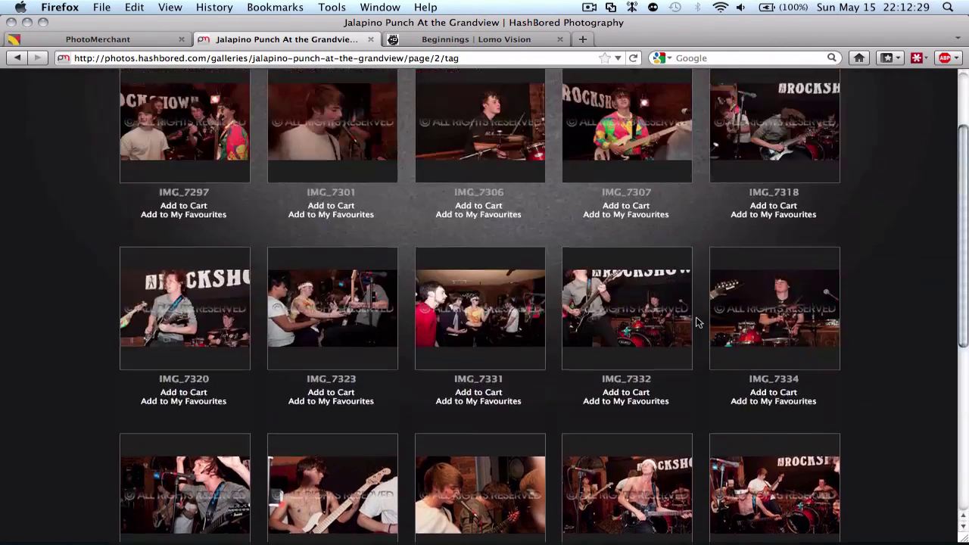
{"action": "scroll", "coordinate": [697, 322], "scroll_direction": "up", "scroll_amount": 3}
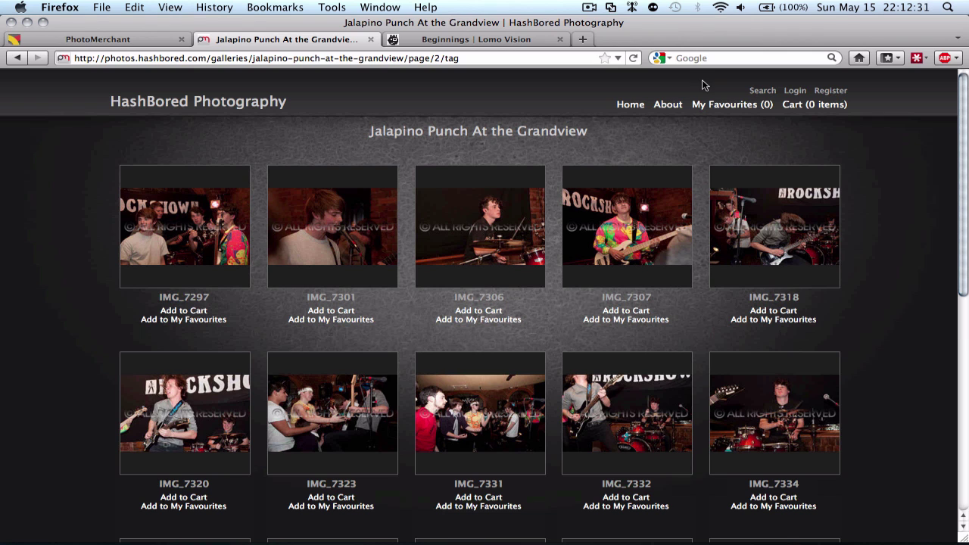
Step: Search the HashBored Photography site for 'drummer'
{"action": "left_click", "coordinate": [762, 90]}
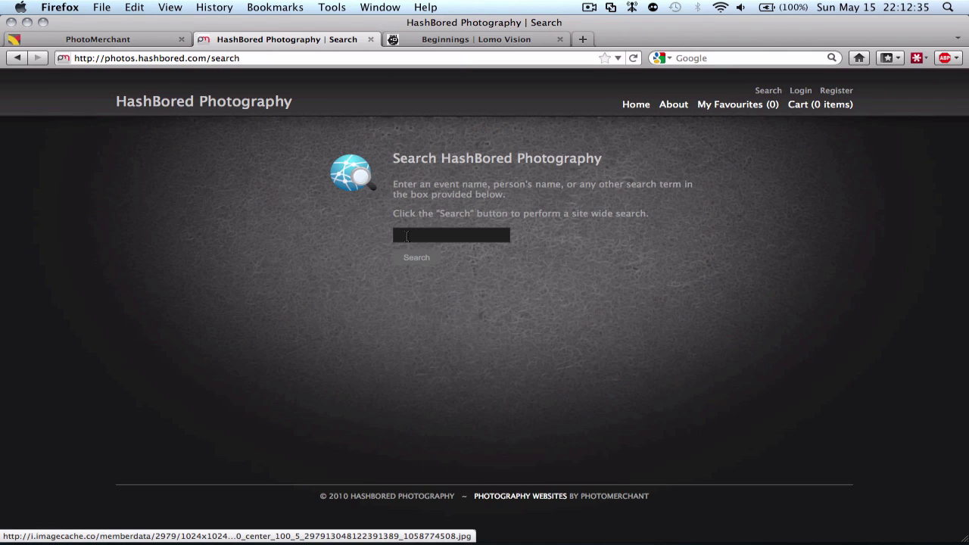
{"action": "type", "text": "drummer"}
{"action": "key", "text": "Return"}
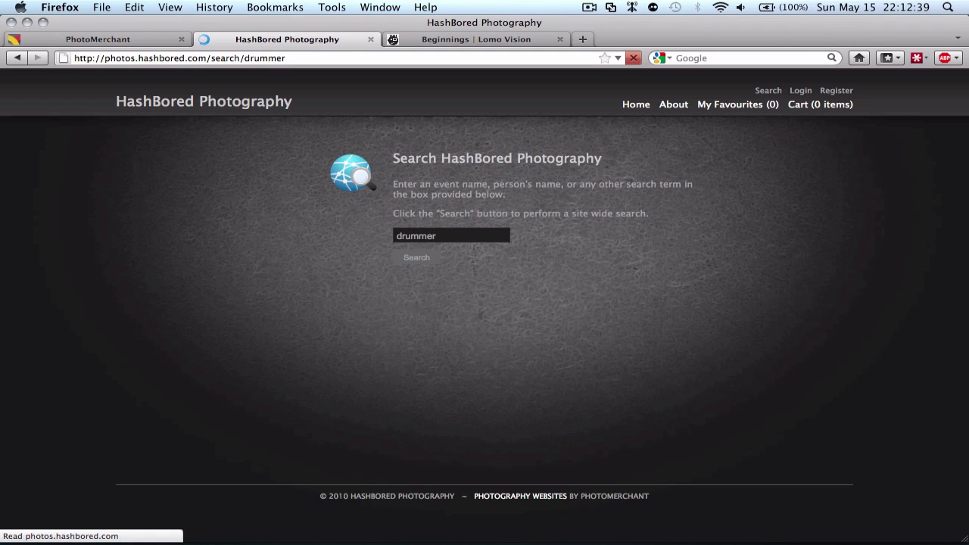